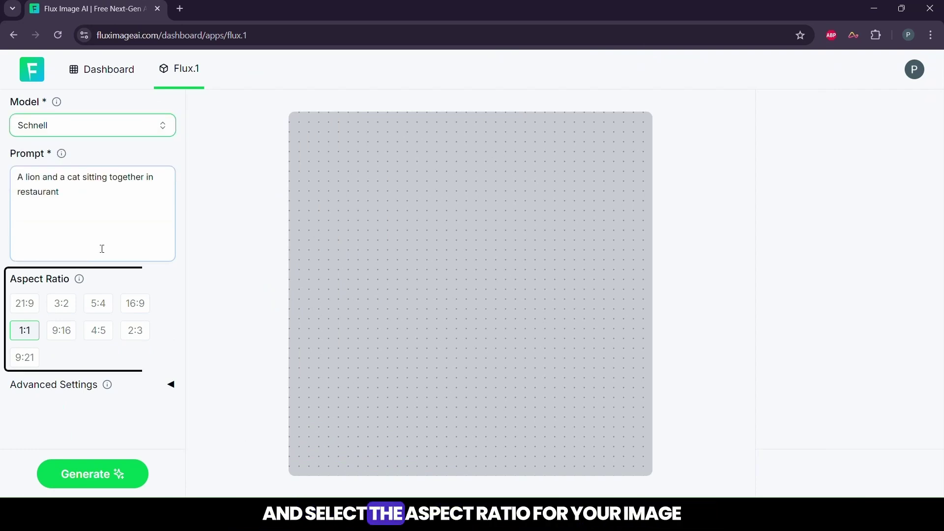
- Generate a 16:9 image of a lion and cat in a restaurant, then view it enlarged
{"action": "left_click", "coordinate": [65, 329]}
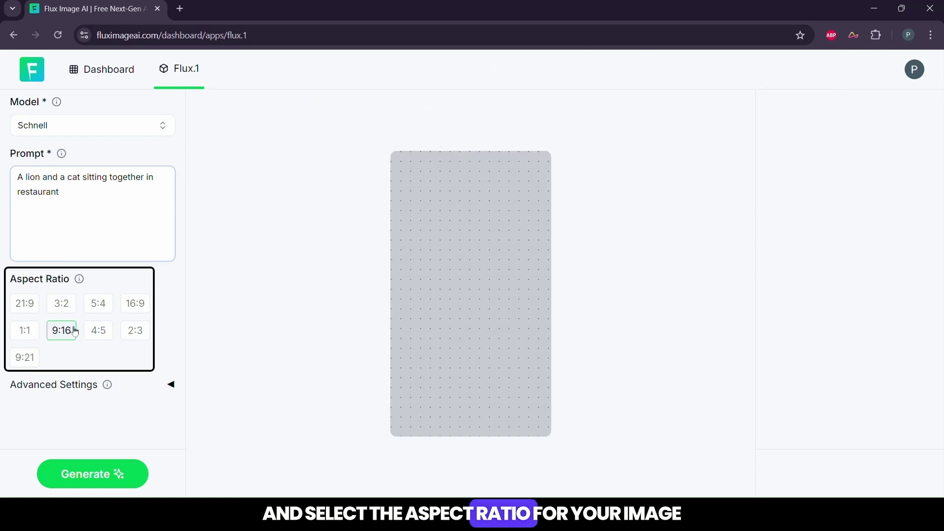
{"action": "left_click", "coordinate": [136, 304]}
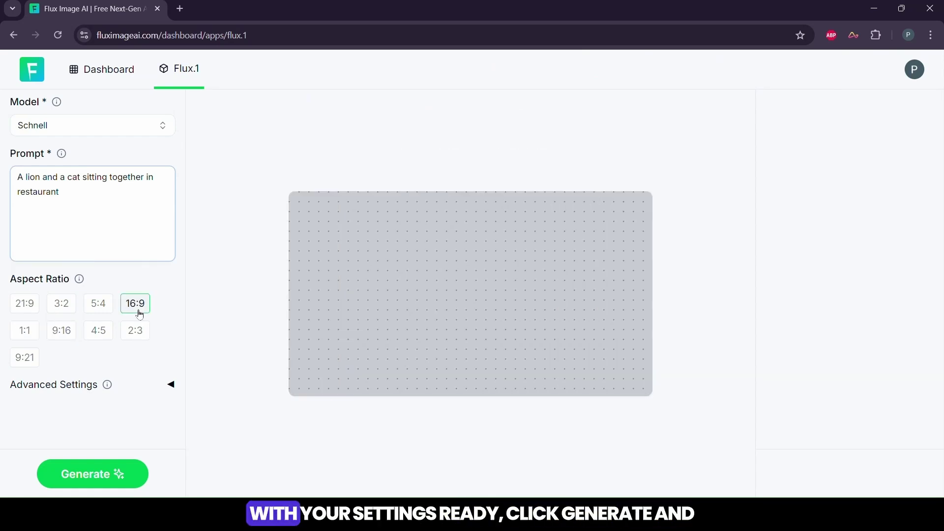
{"action": "left_click", "coordinate": [83, 478]}
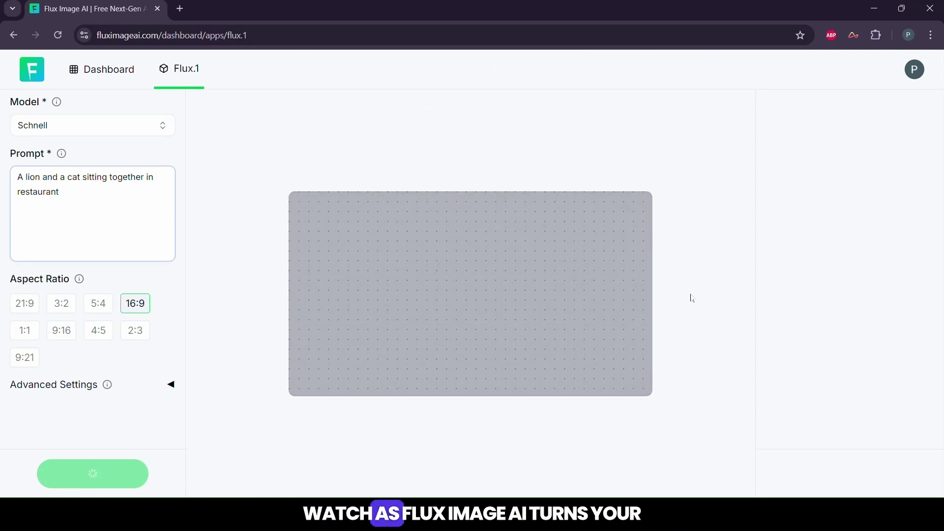
{"action": "left_click", "coordinate": [465, 347]}
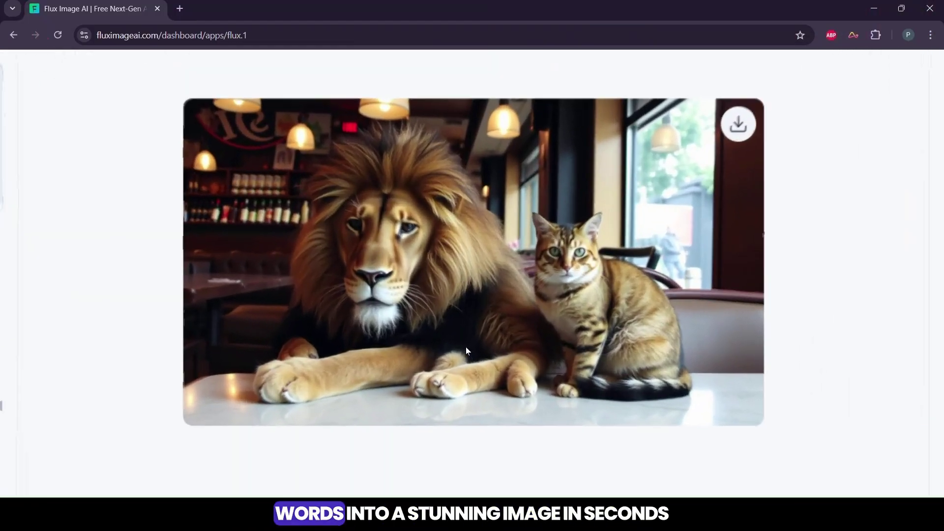